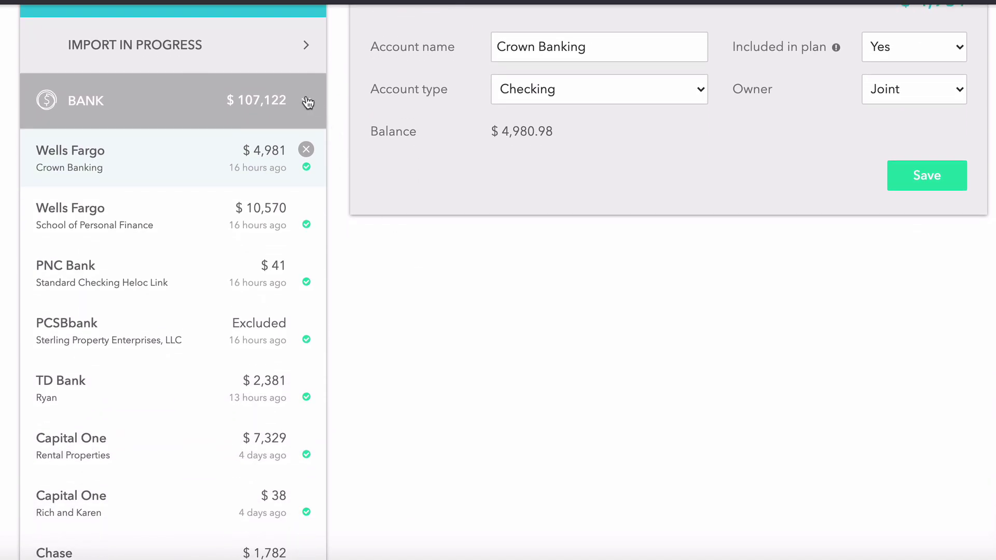
# - Collapse the Bank category in the net worth list and show the details of the asset under Other
pyautogui.click(307, 102)
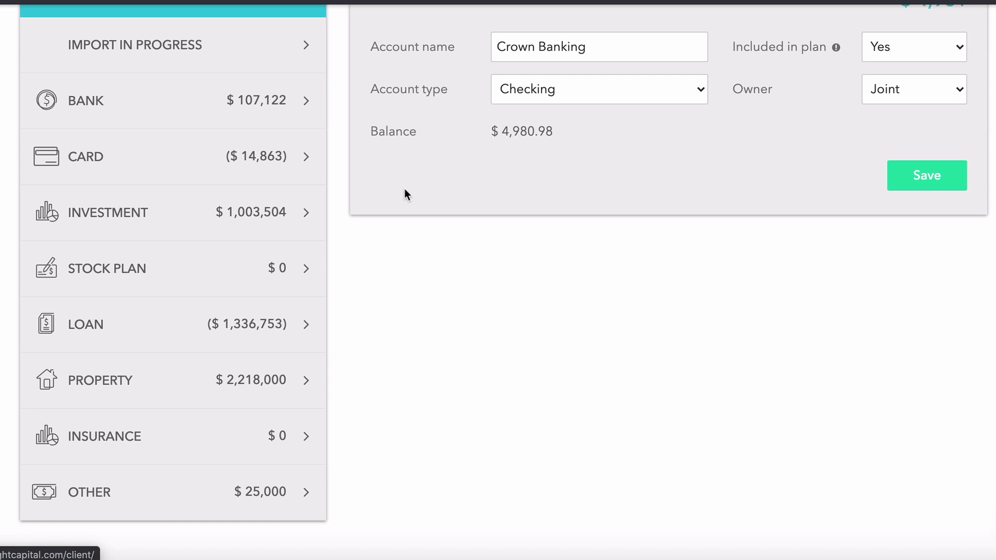
pyautogui.scroll(4, 404, 189)
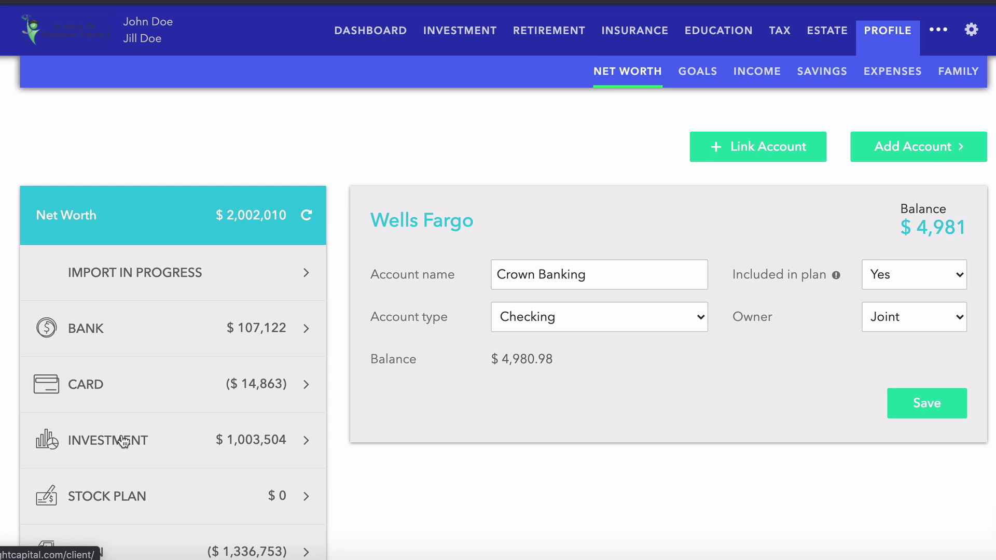
pyautogui.scroll(-3, 124, 442)
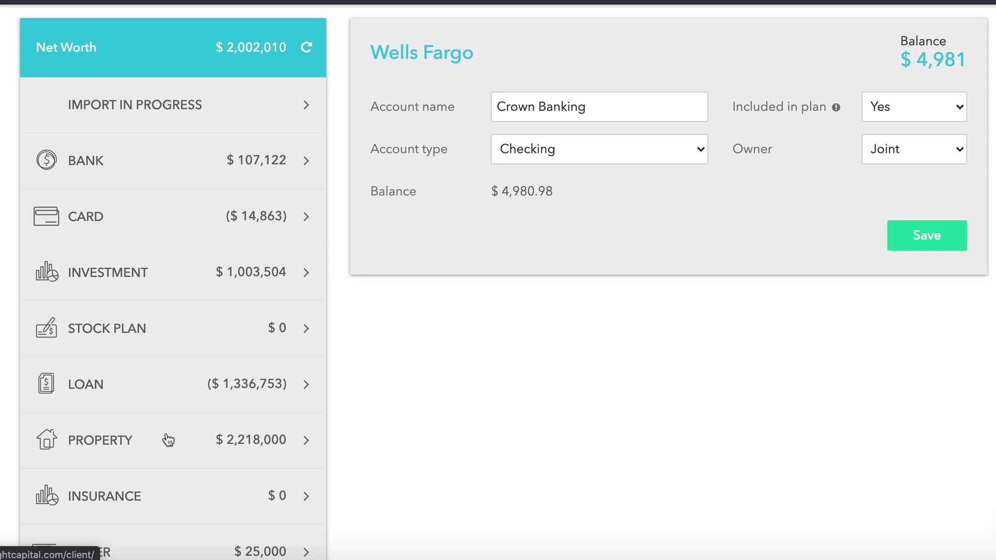
pyautogui.scroll(-3, 168, 440)
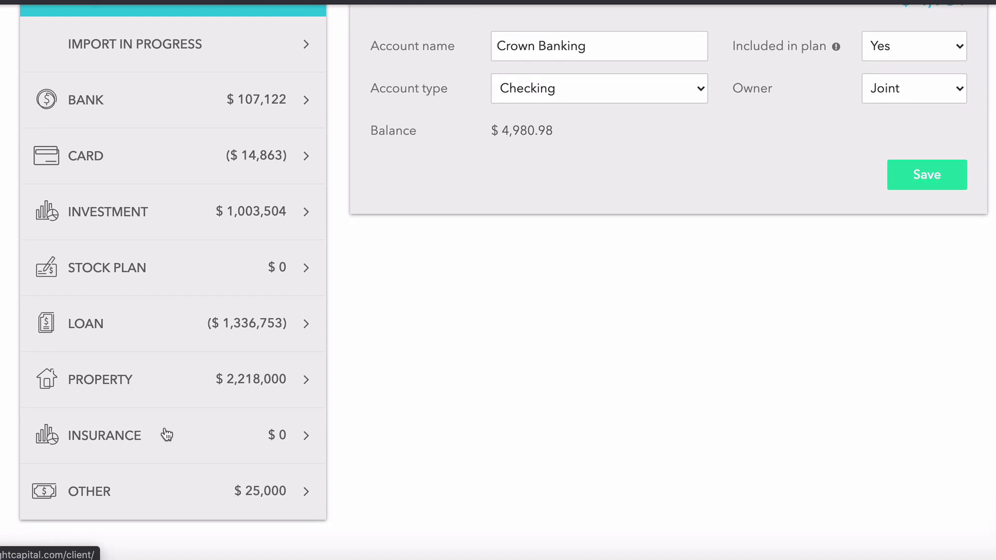
pyautogui.click(192, 493)
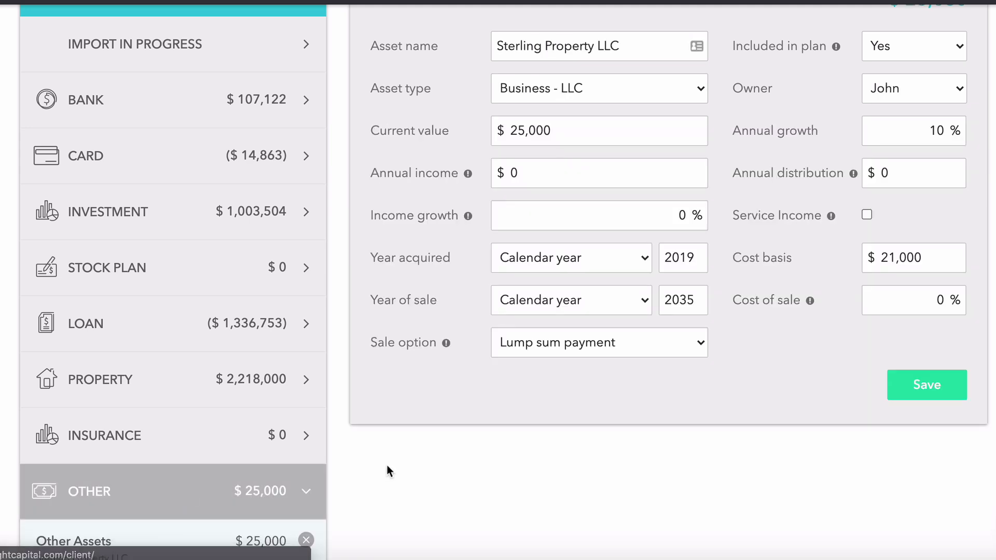
pyautogui.scroll(10, 387, 465)
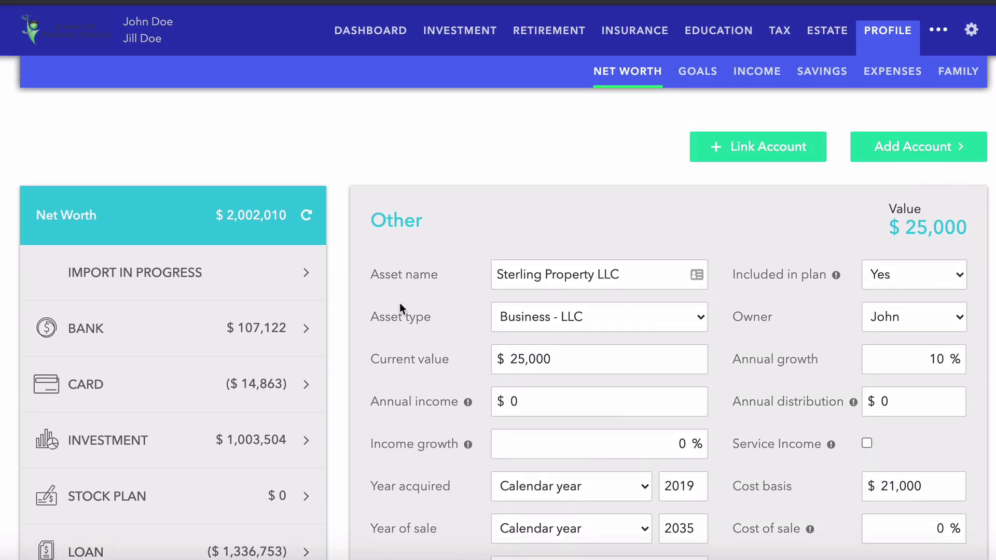
# - Look over the pending imports and the Bank category under Net Worth, and open account linking
pyautogui.click(307, 273)
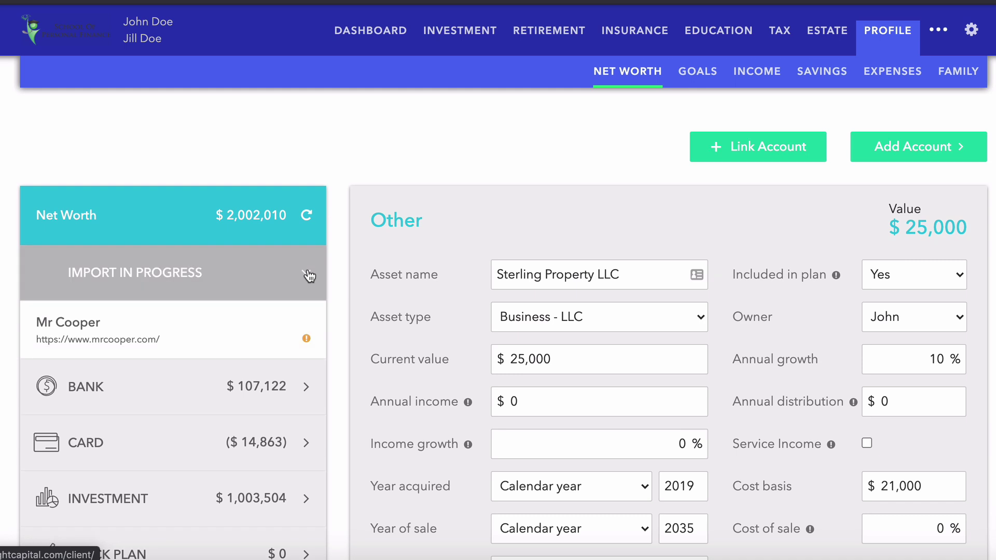
pyautogui.click(307, 275)
pyautogui.click(252, 327)
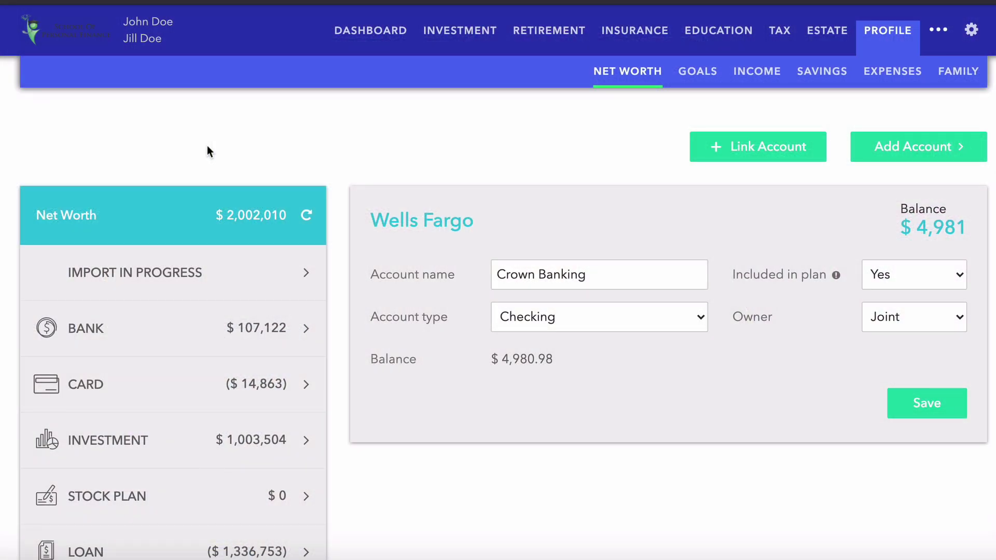
pyautogui.click(745, 147)
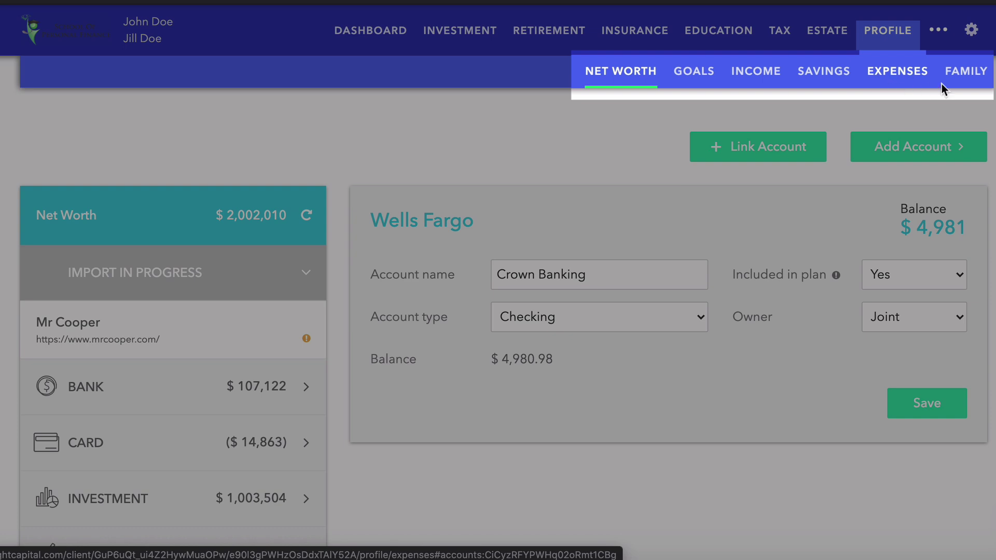
pyautogui.click(616, 149)
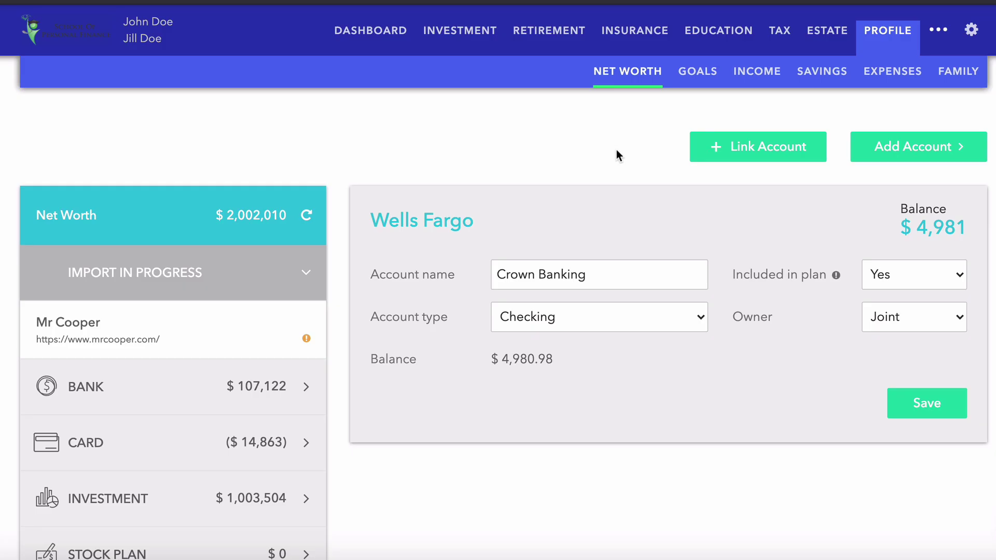
# - View the dashboard's balance sheet chart and show the detailed breakdown of assets, liabilities and net worth
pyautogui.click(380, 34)
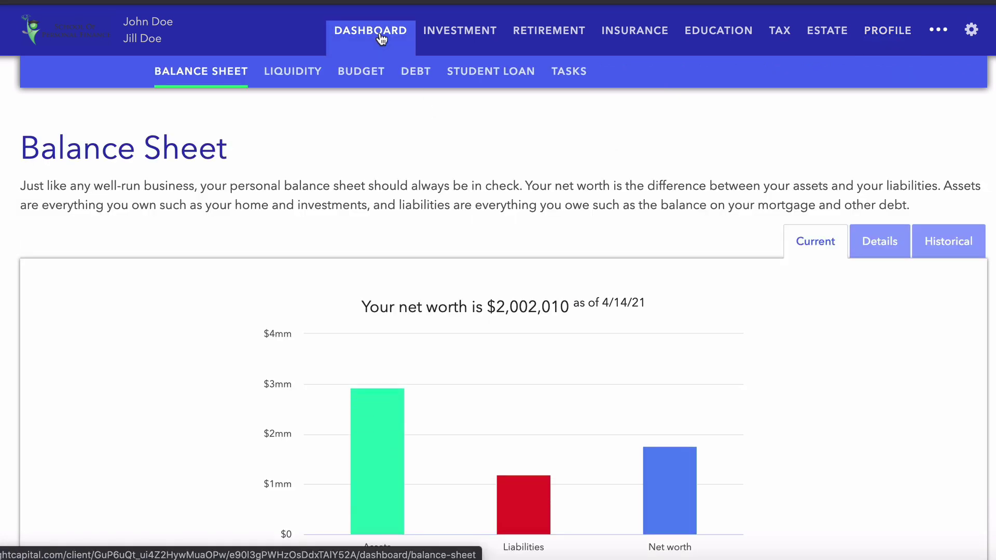
pyautogui.scroll(-1, 166, 286)
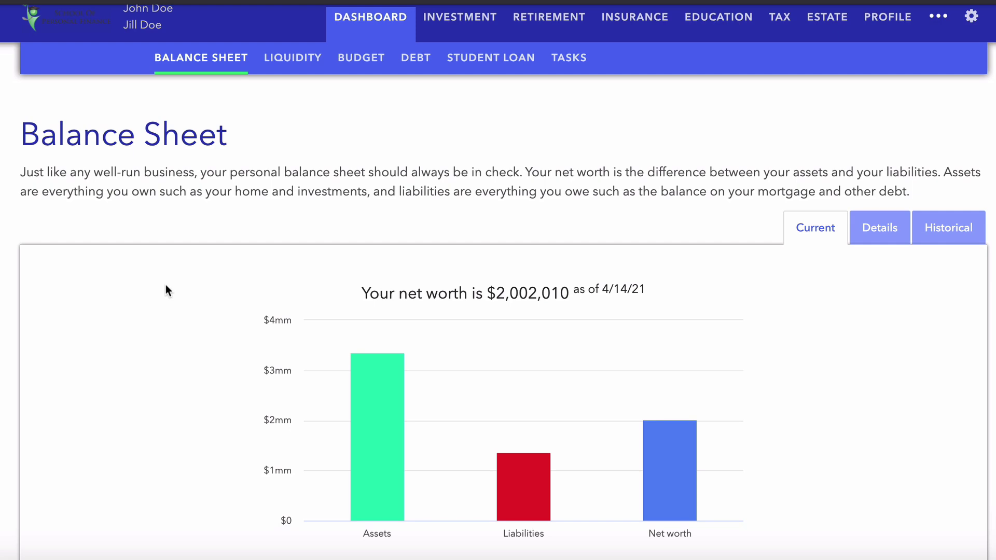
pyautogui.scroll(-2, 166, 285)
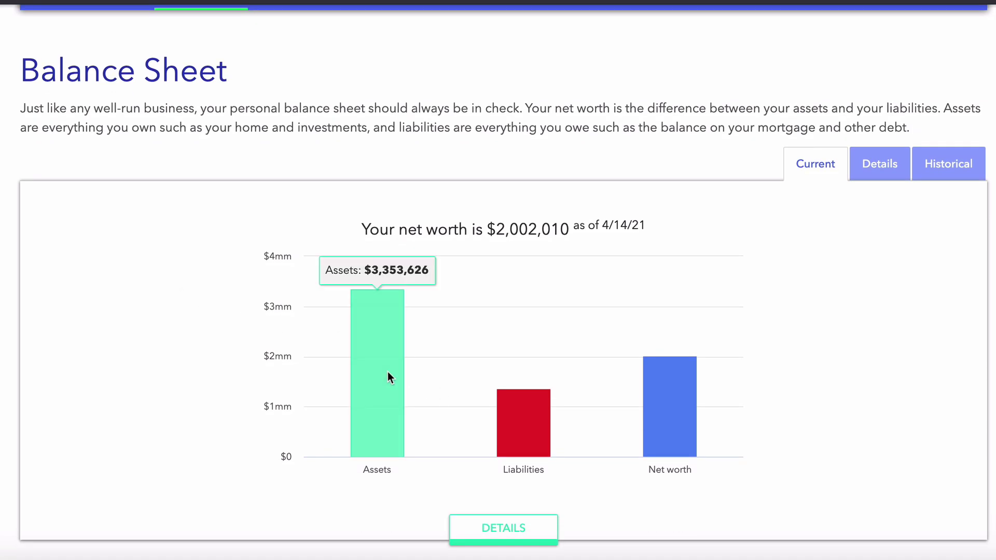
pyautogui.moveTo(672, 400)
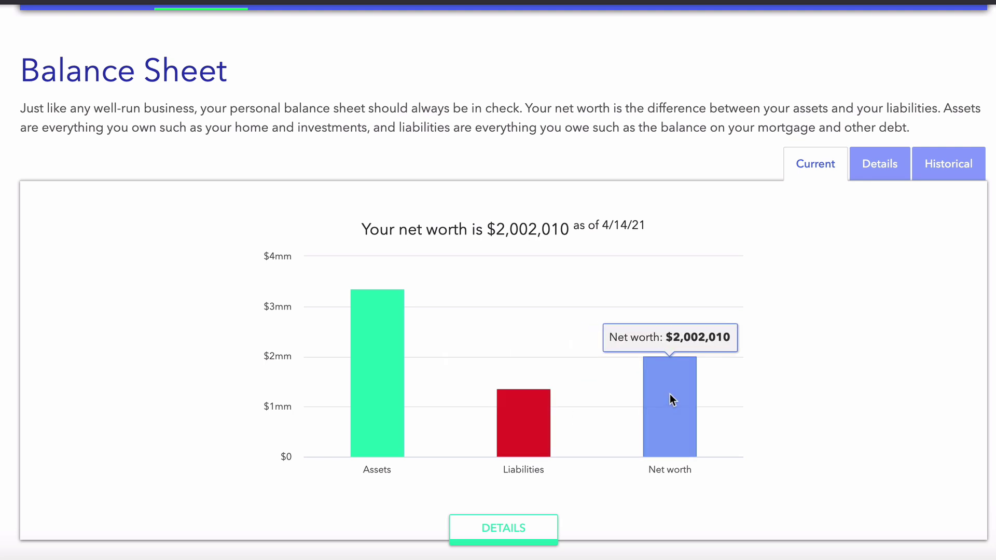
pyautogui.click(513, 530)
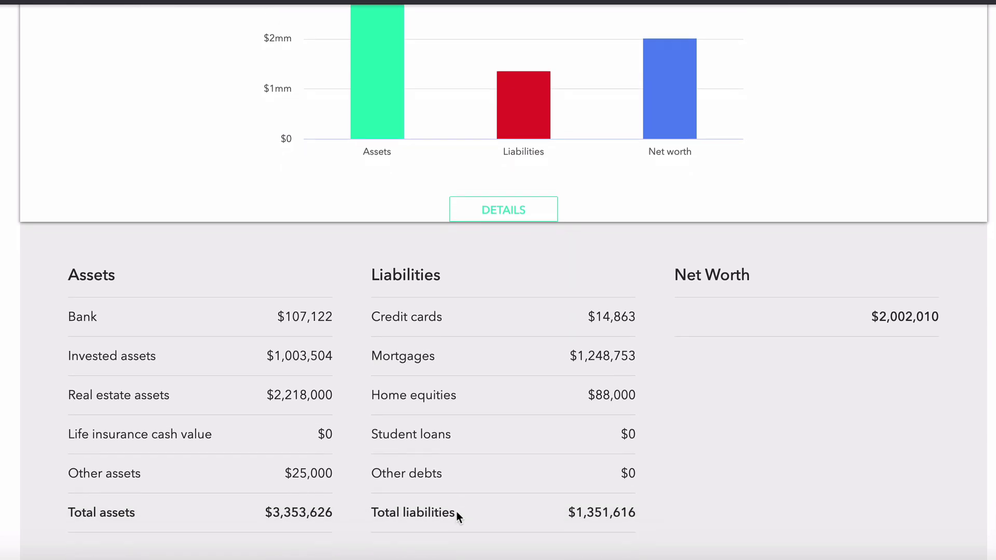
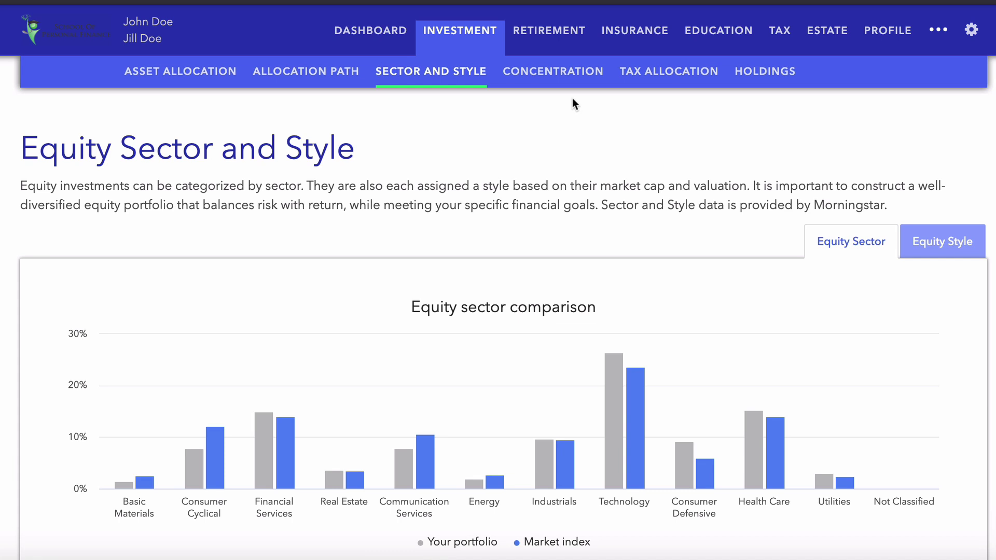
# - View the investment concentration and tax allocation analyses
pyautogui.click(574, 78)
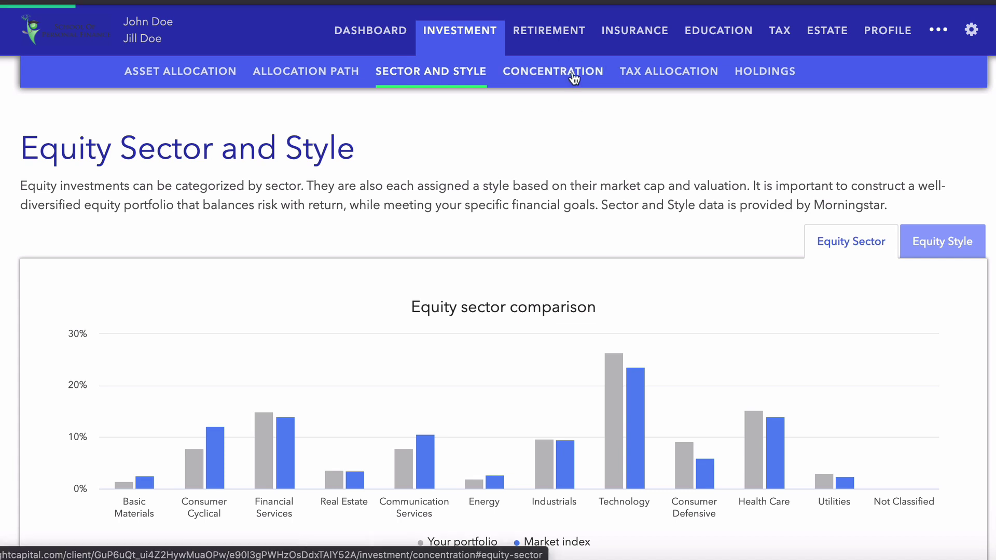
pyautogui.click(677, 78)
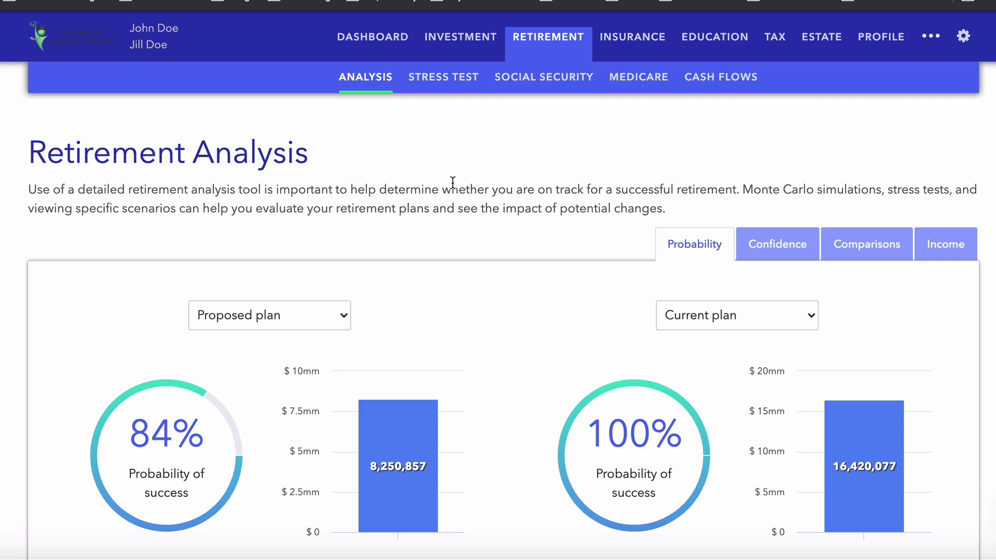
# - Set the first client's proposed retirement age to 58 in the retirement analysis action items
pyautogui.scroll(-2, 453, 181)
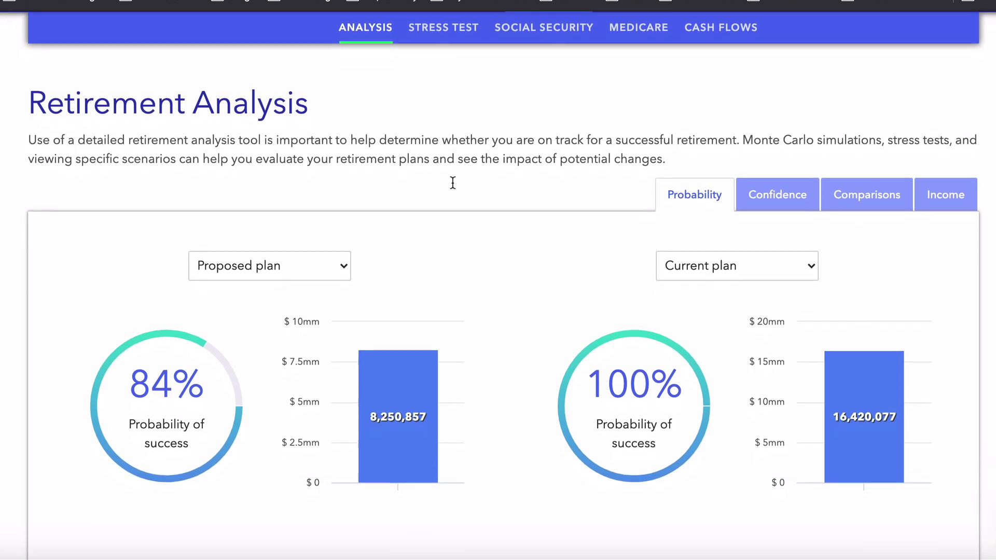
pyautogui.scroll(-2, 453, 183)
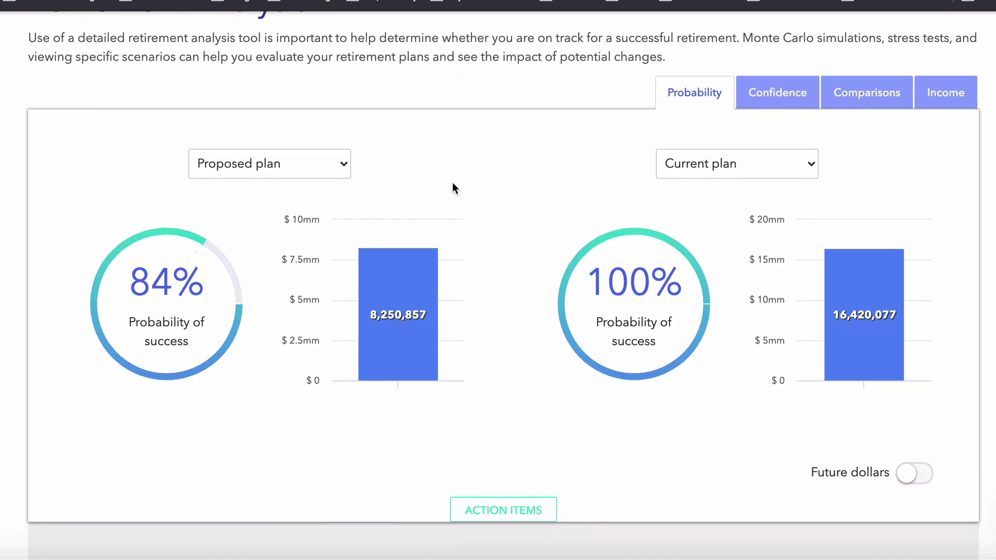
pyautogui.scroll(-7, 476, 305)
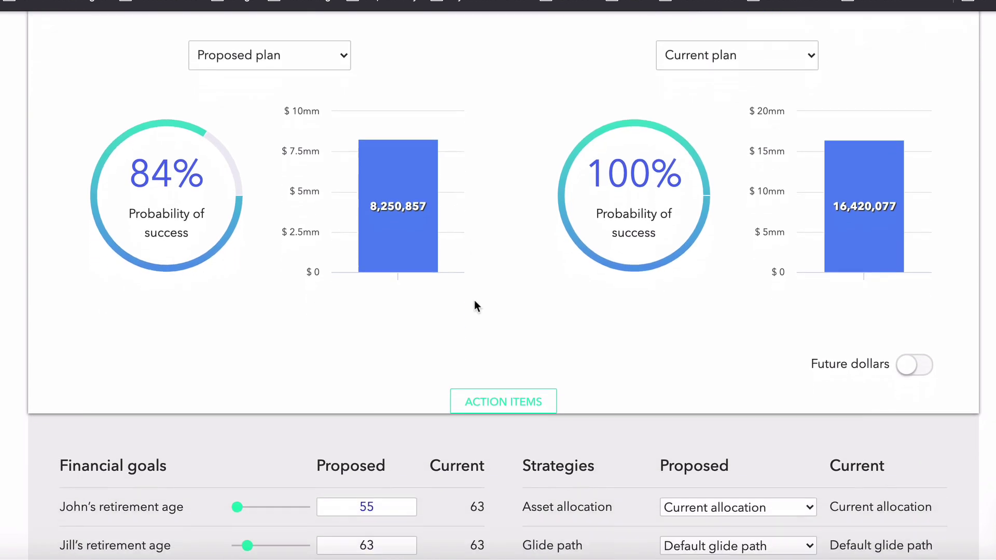
pyautogui.scroll(-3, 477, 306)
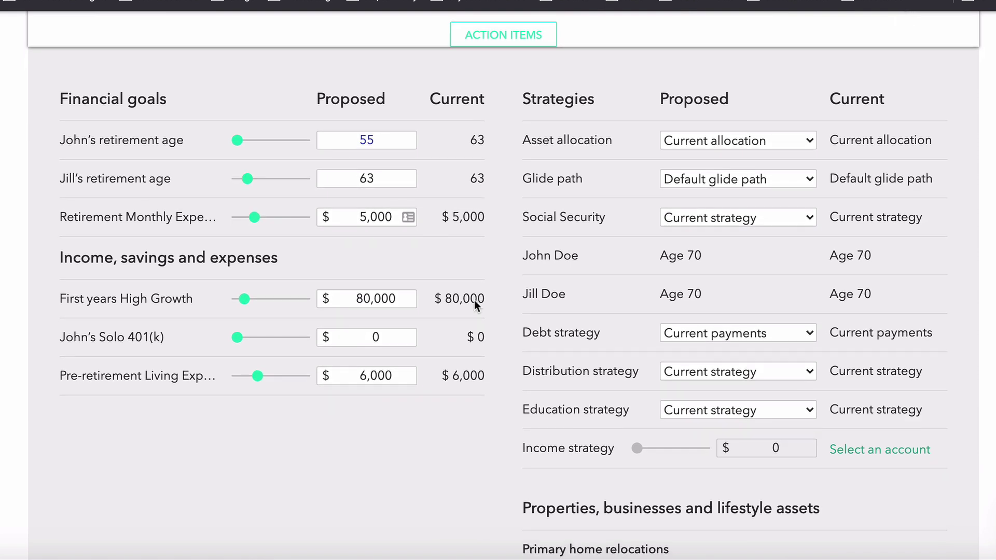
pyautogui.click(381, 138)
pyautogui.moveTo(381, 138); pyautogui.dragTo(330, 138)
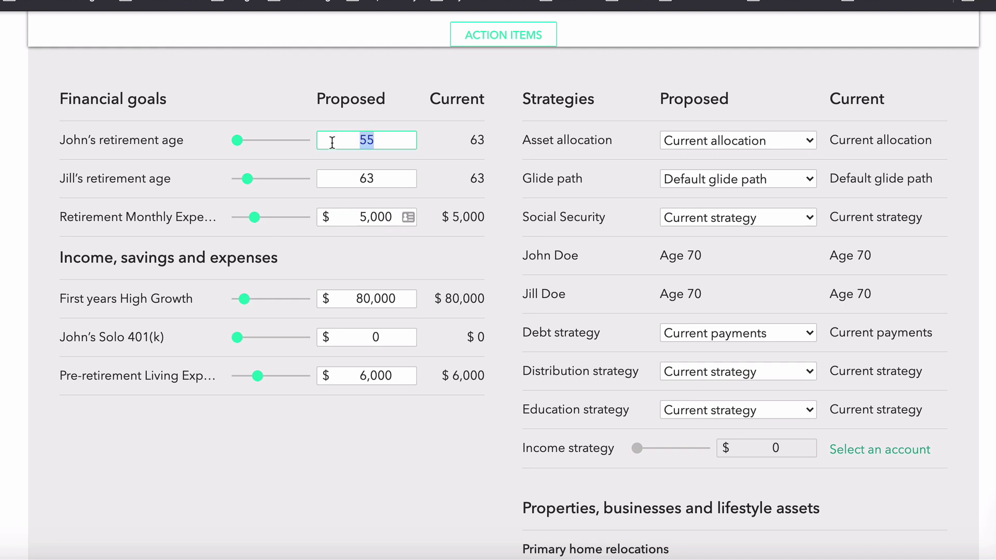
pyautogui.write('58')
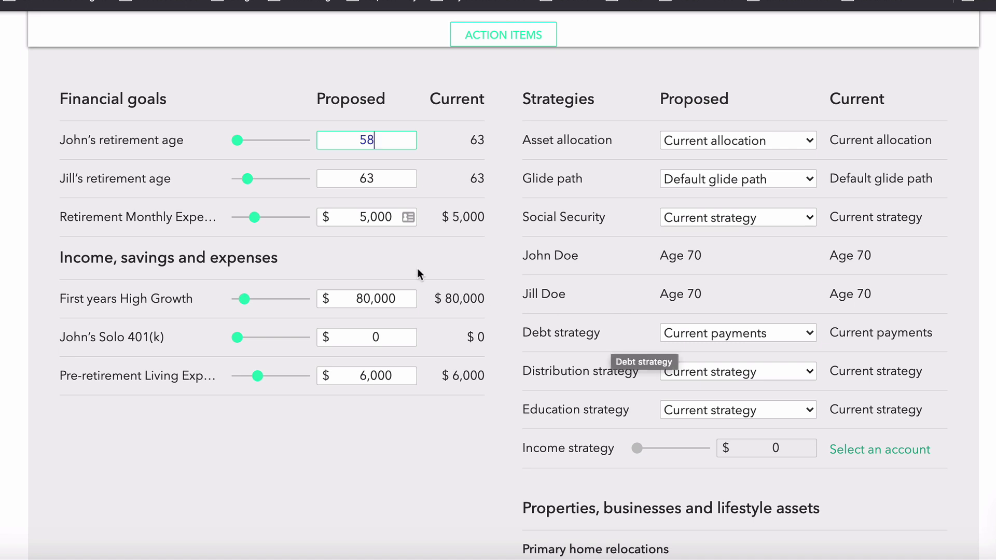
# - Set the proposed retirement monthly expenses to $7,000 and return to the probability of success comparison
pyautogui.click(365, 217)
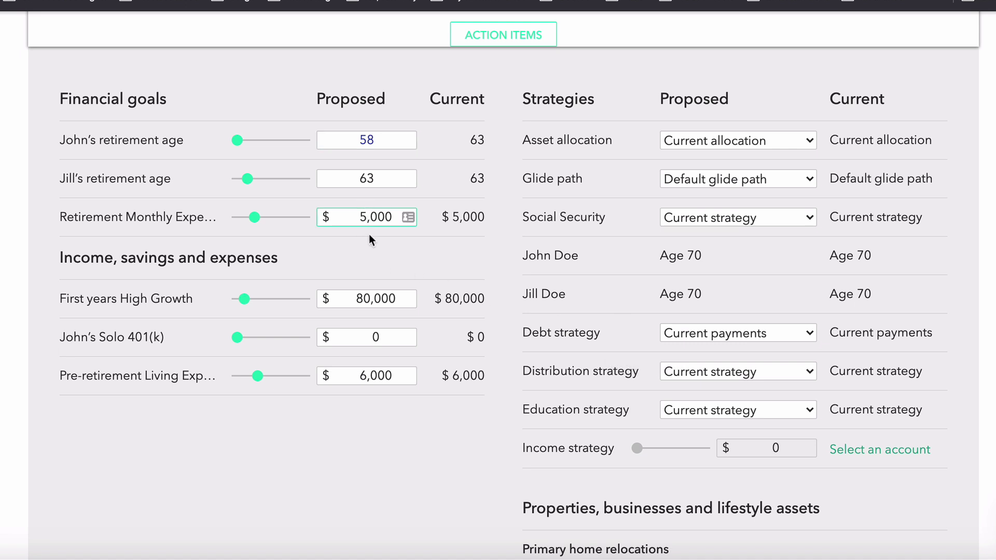
pyautogui.press('BackSpace')
pyautogui.write('7')
pyautogui.click(414, 266)
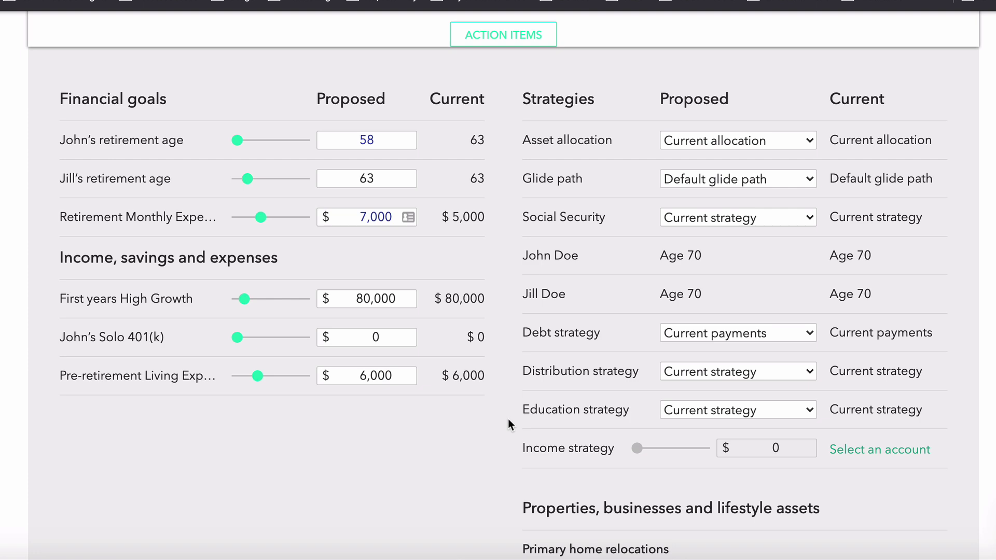
pyautogui.scroll(10, 509, 419)
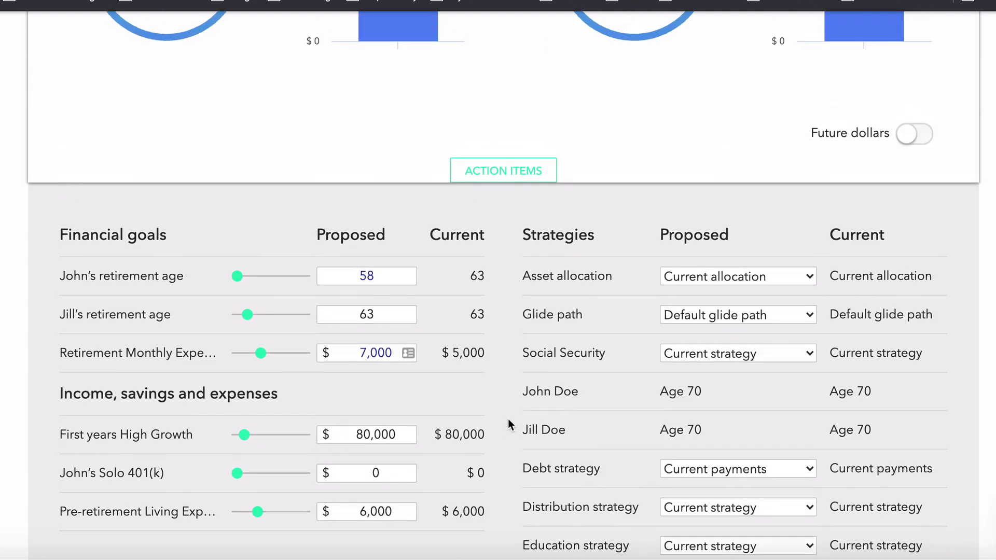
pyautogui.scroll(3, 508, 420)
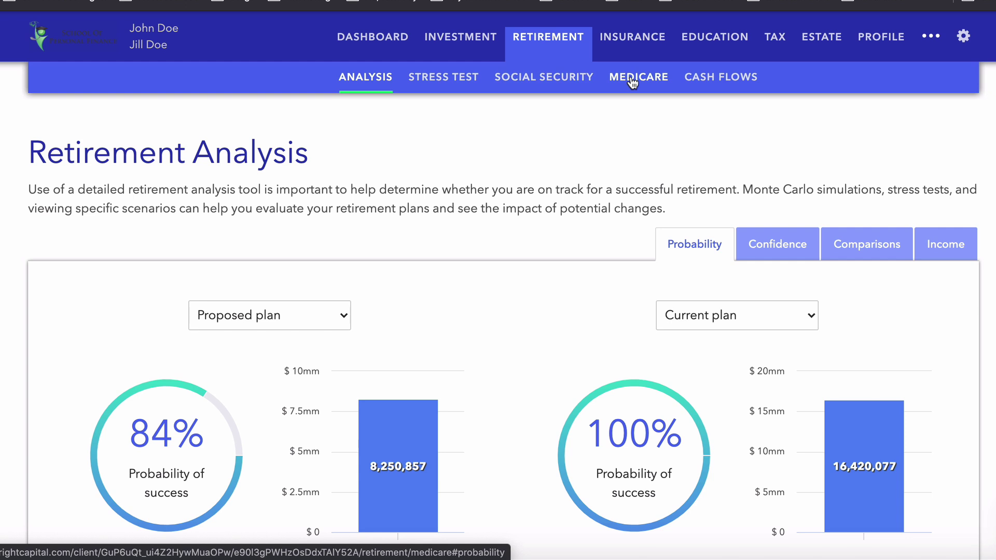
# - Examine the yearly inflows and outflows of the current plan in the retirement cash flow summary
pyautogui.click(716, 79)
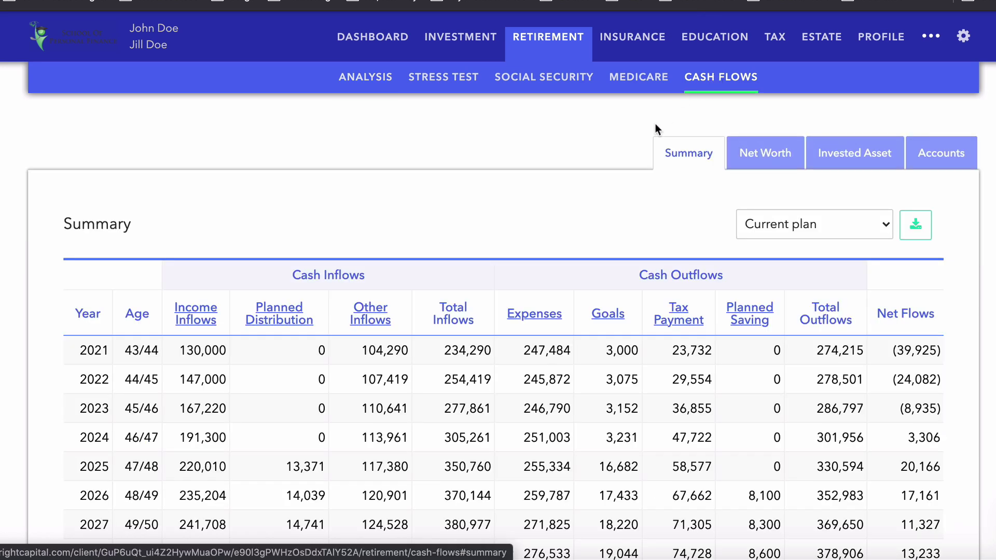
pyautogui.scroll(-3, 548, 175)
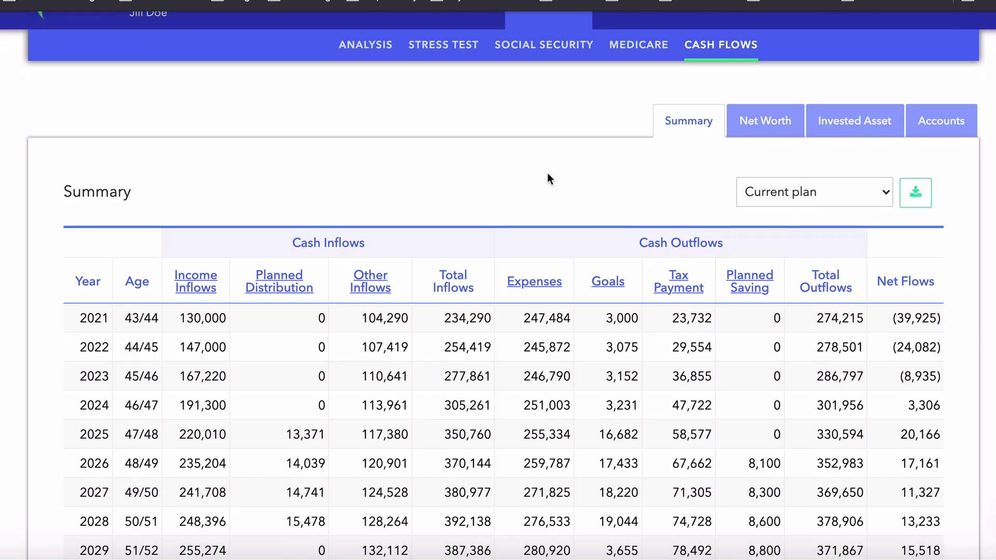
pyautogui.scroll(-2, 548, 175)
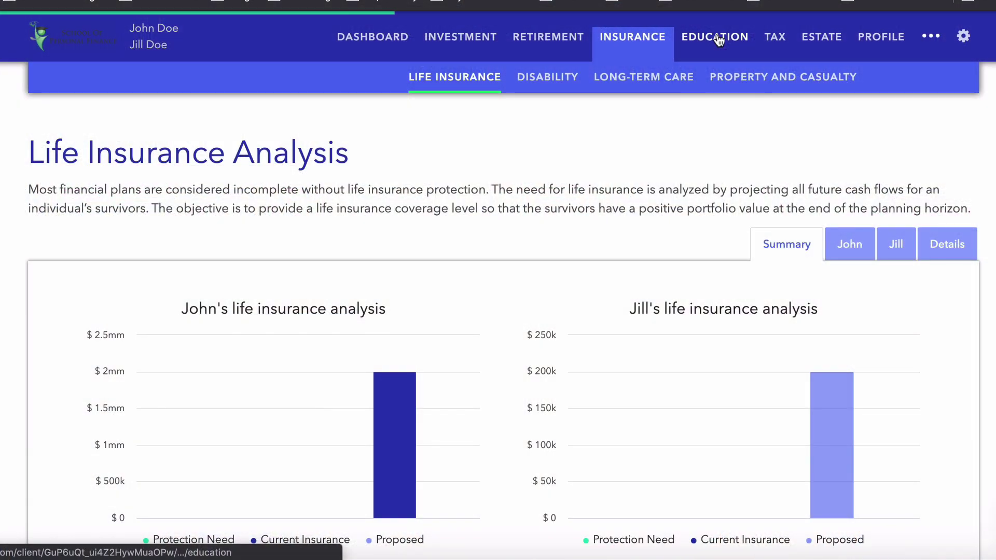
# - View the education planning section and examine the effective tax rate by age in the tax estimate
pyautogui.click(719, 40)
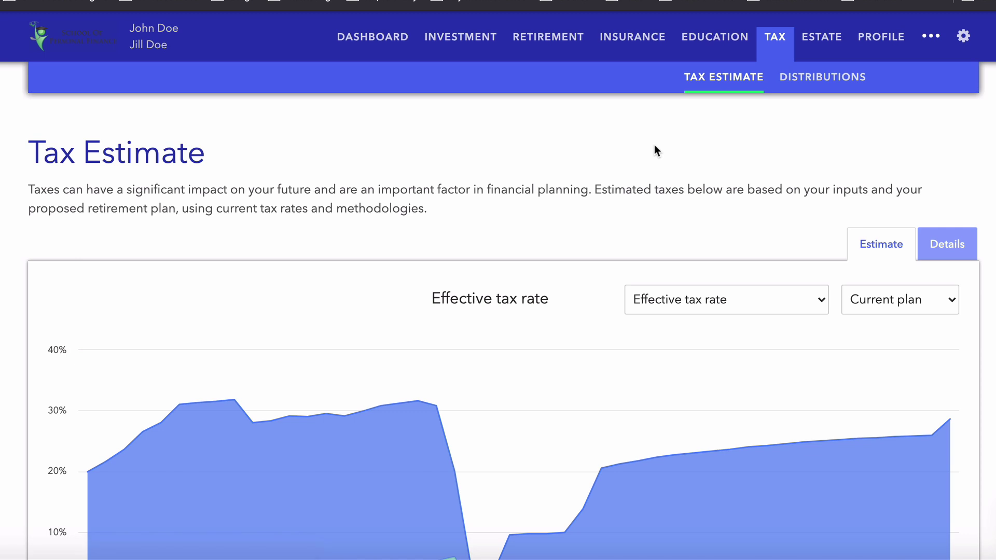
pyautogui.scroll(-1, 655, 144)
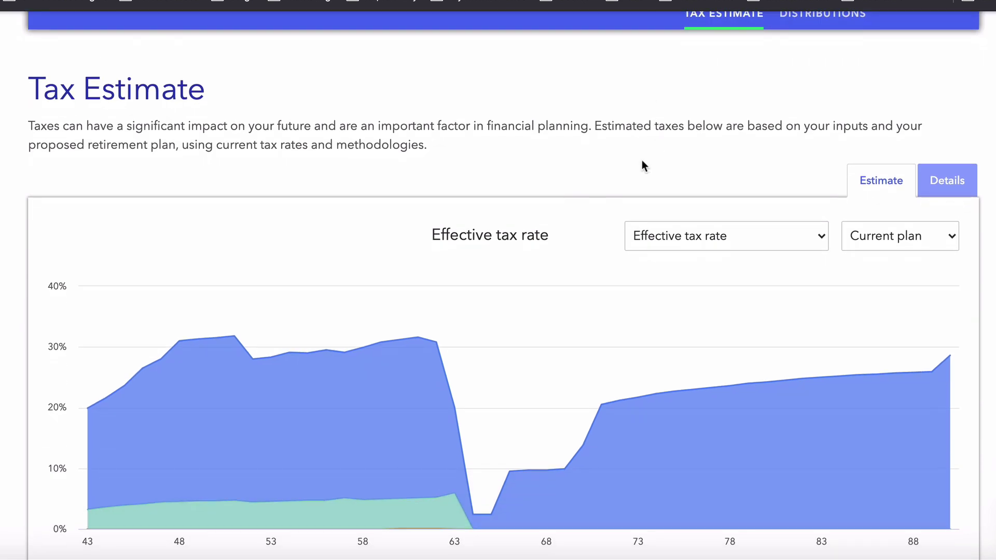
pyautogui.moveTo(183, 373)
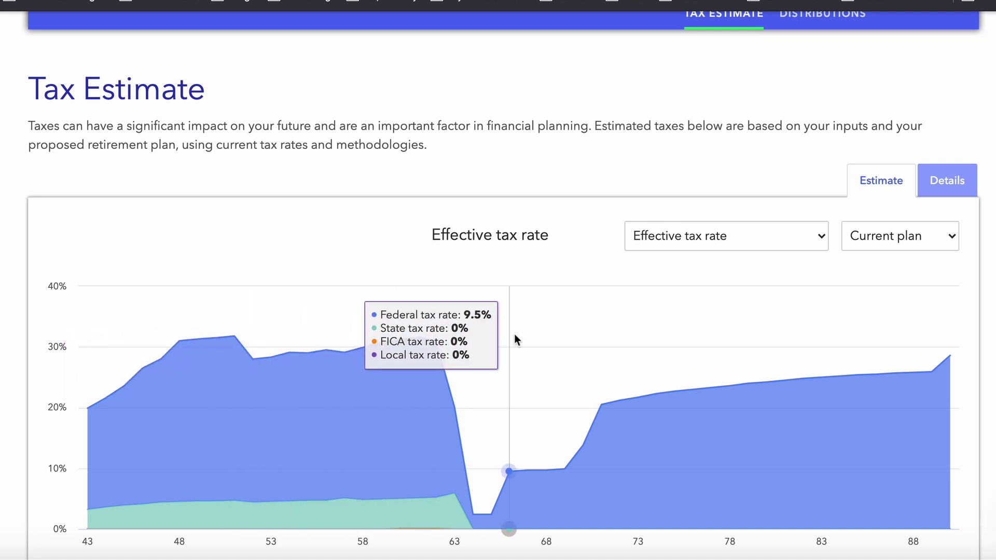
pyautogui.scroll(-2, 515, 336)
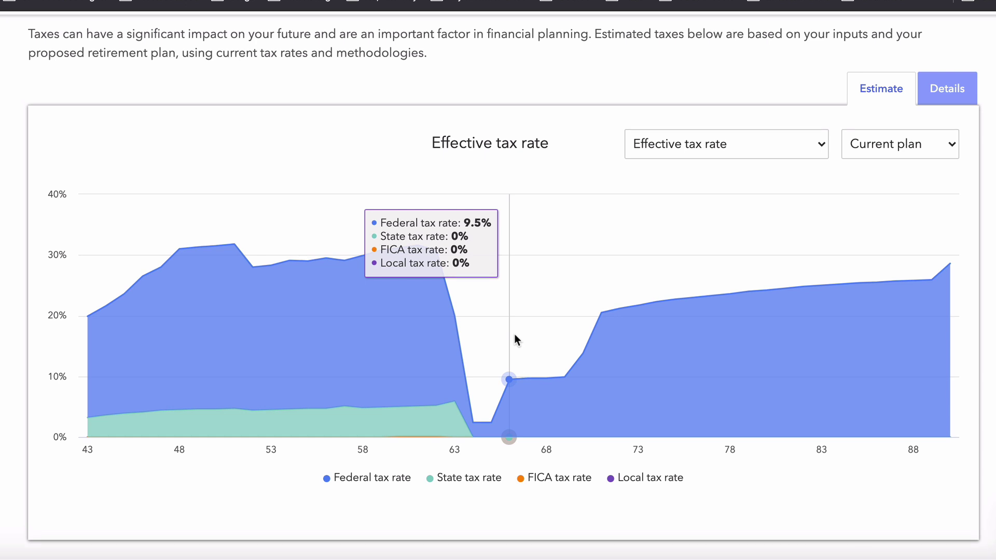
# - View the tax projection details and examine the 2021 Form 1040 for the current plan
pyautogui.scroll(3, 565, 334)
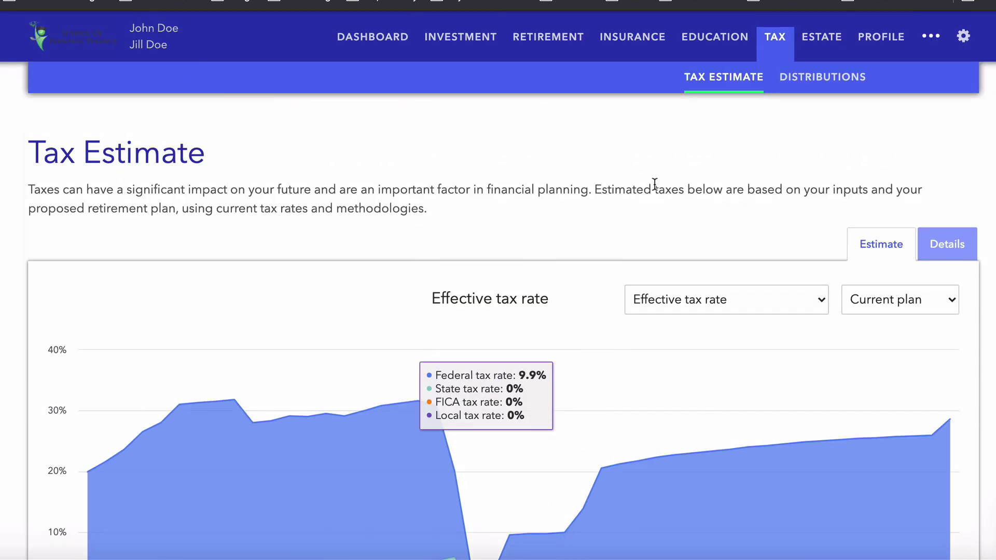
pyautogui.click(945, 247)
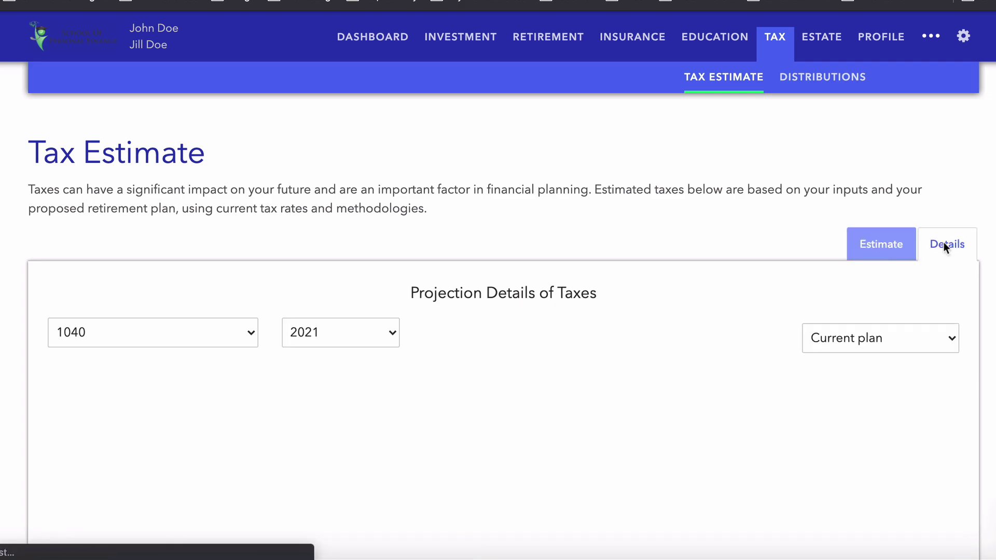
pyautogui.scroll(-4, 732, 243)
pyautogui.scroll(-2, 732, 241)
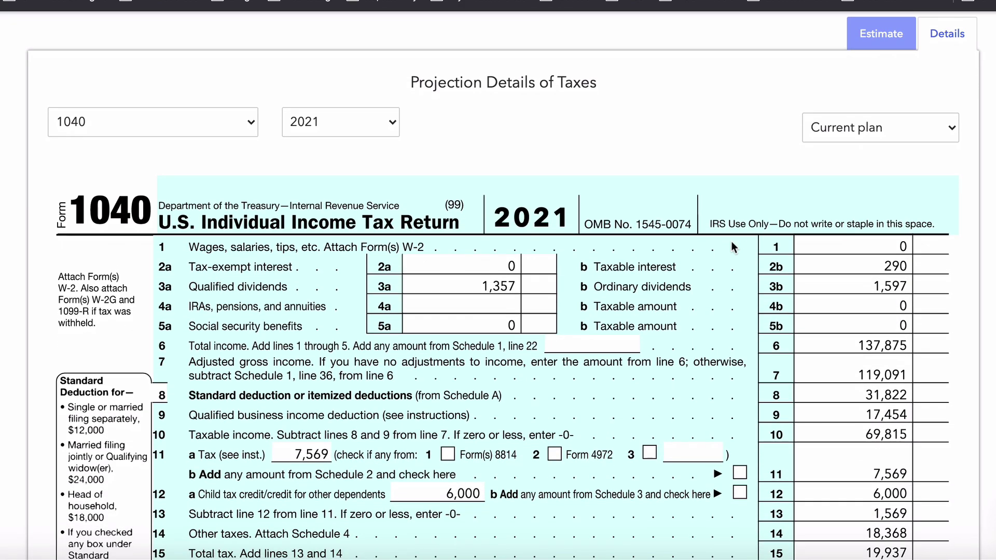
pyautogui.scroll(1, 731, 241)
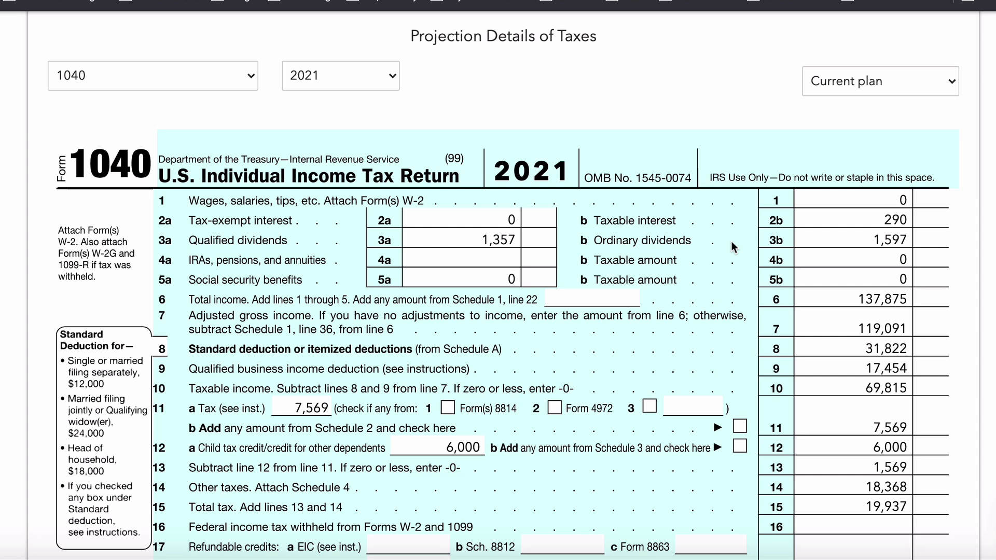
pyautogui.scroll(-2, 732, 243)
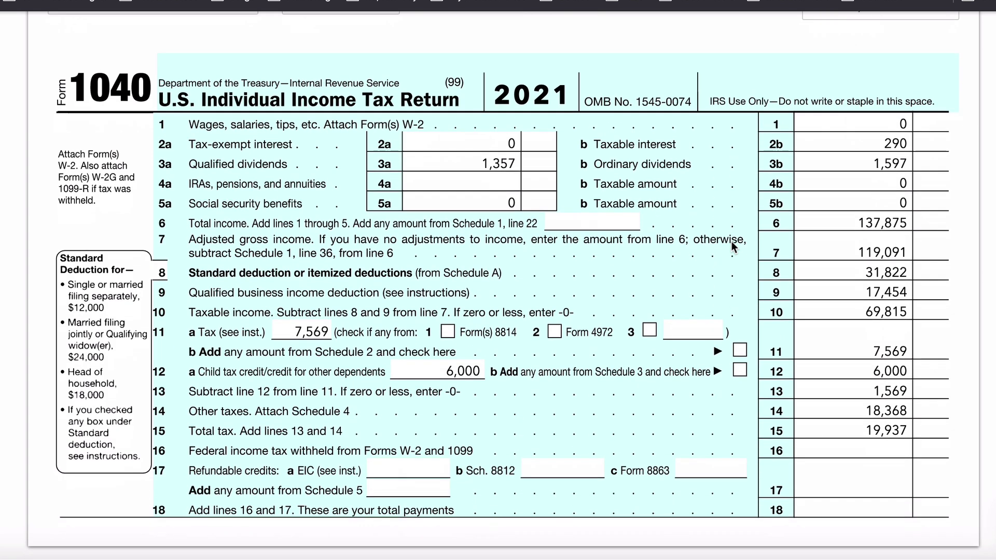
pyautogui.scroll(2, 732, 242)
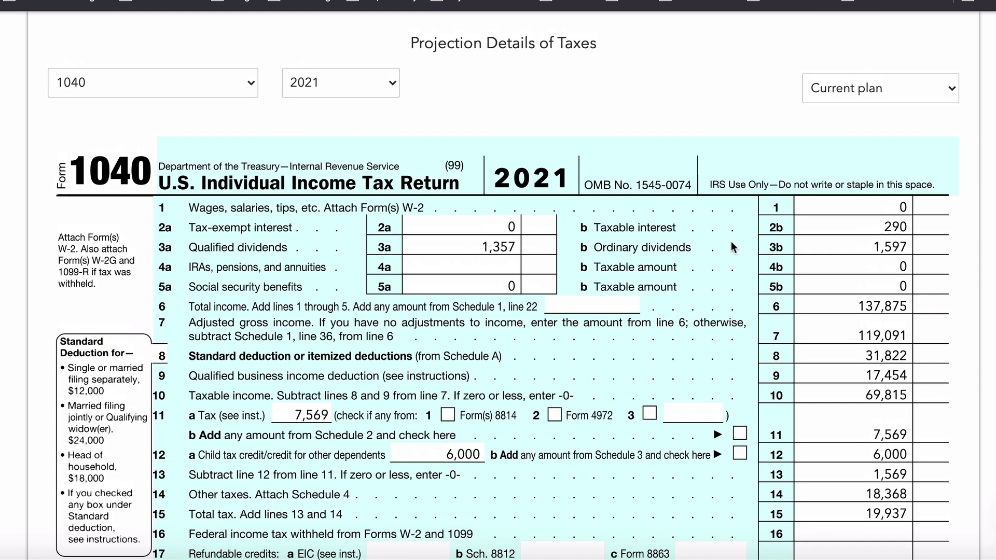
# - Look through the projection years available for the Form 1040 without choosing another year
pyautogui.click(331, 85)
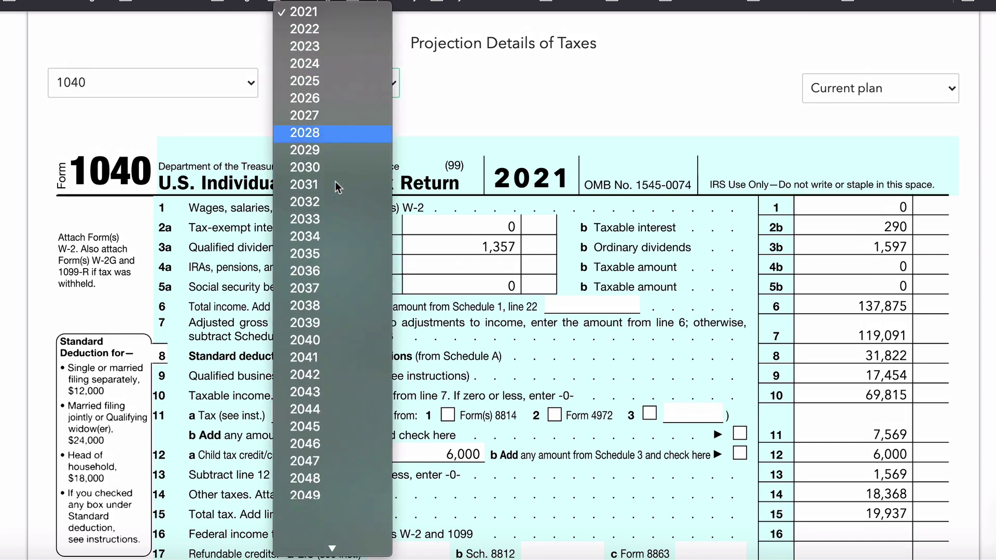
pyautogui.scroll(-4, 335, 182)
pyautogui.scroll(3, 336, 182)
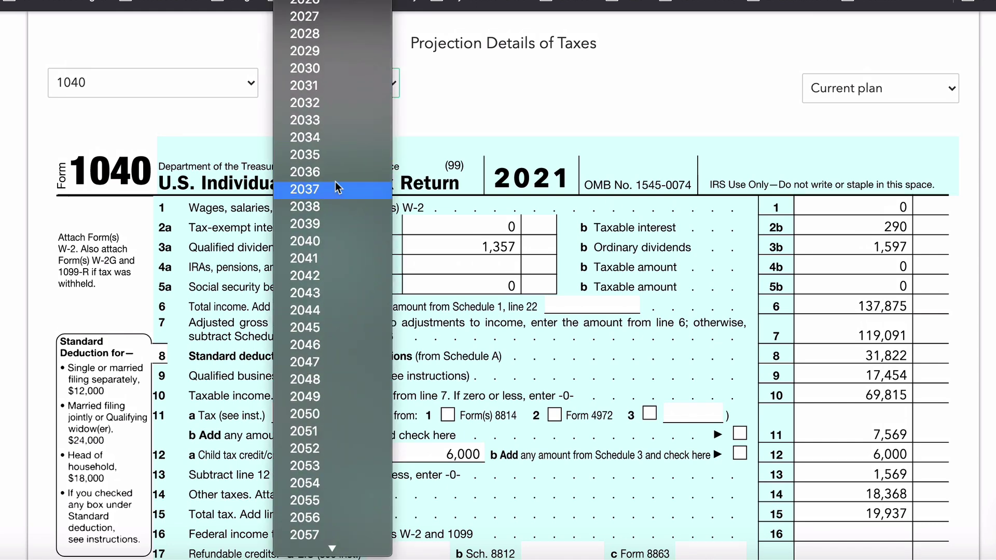
pyautogui.click(439, 120)
# - Open the tax distributions section and examine the ordinary income tax bracket chart and proposed strategy comparison
pyautogui.scroll(5, 439, 120)
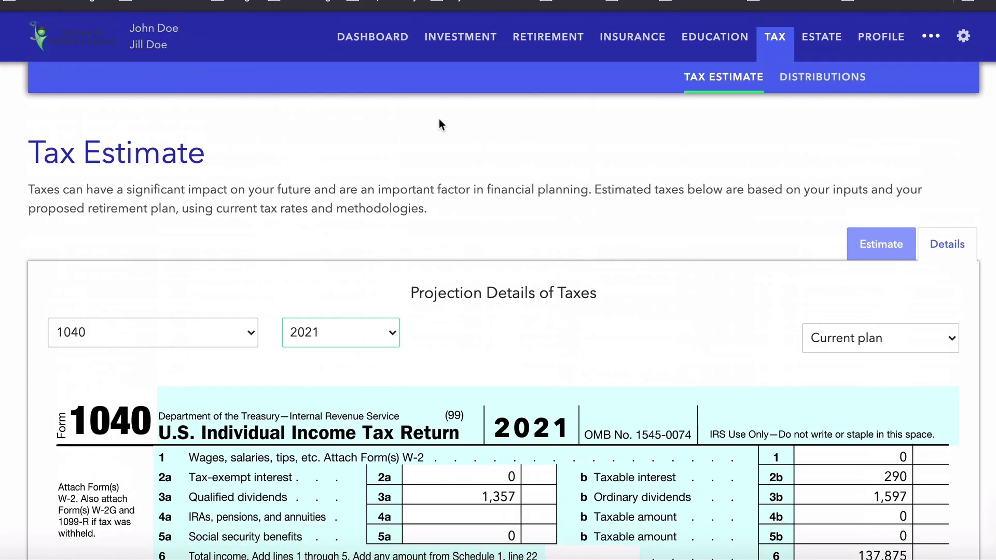
pyautogui.click(811, 78)
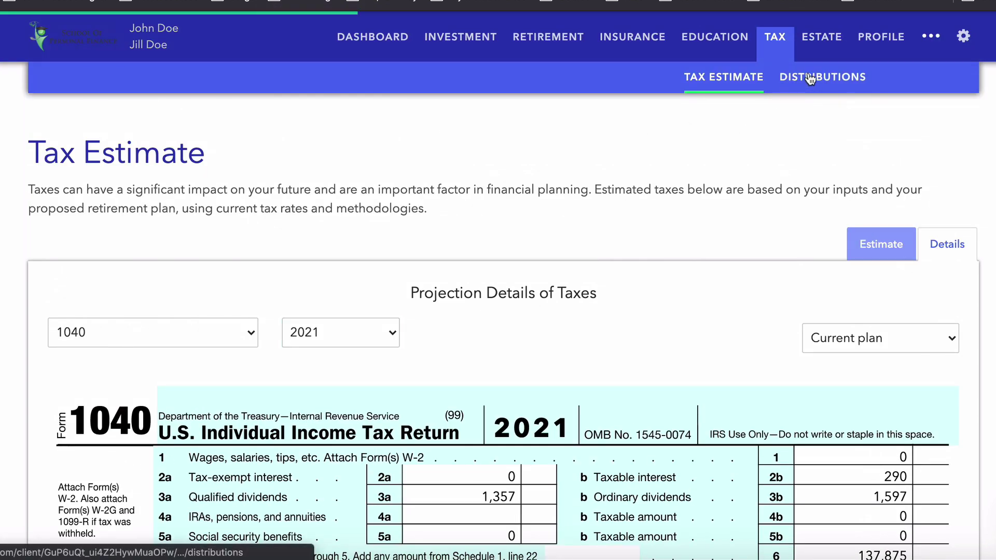
pyautogui.scroll(-2, 541, 237)
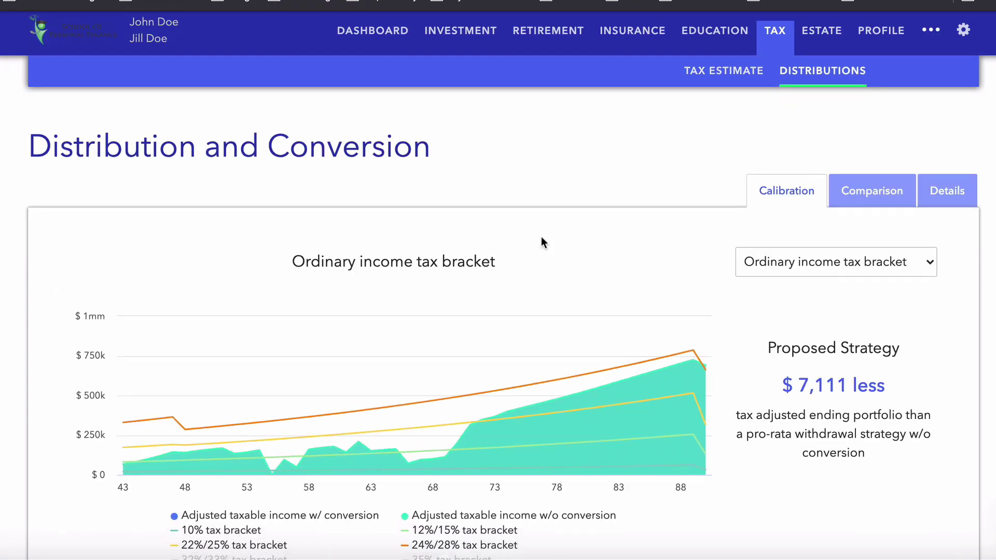
pyautogui.scroll(-1, 541, 238)
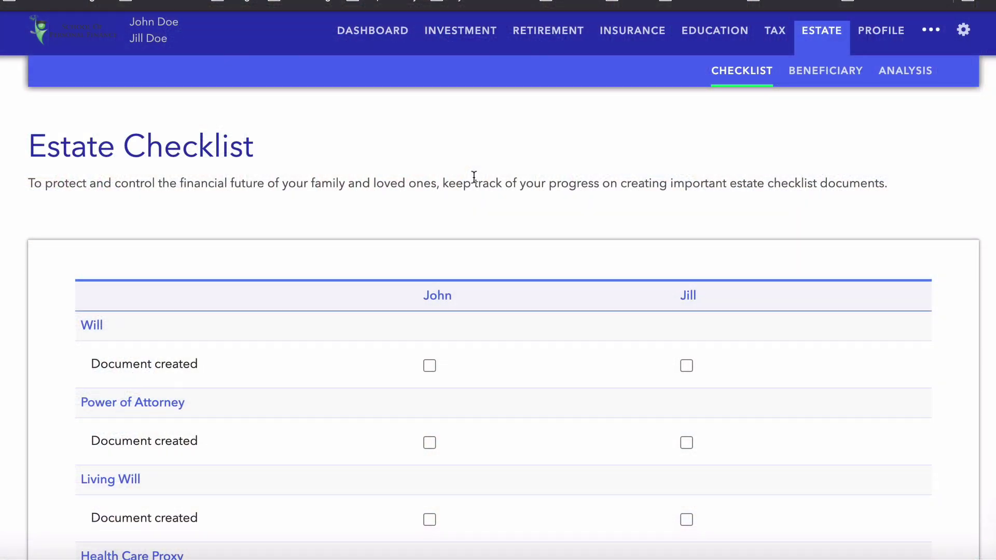
# - Review the estate checklist's documents for both clients, from the will through the living trust
pyautogui.scroll(-5, 474, 177)
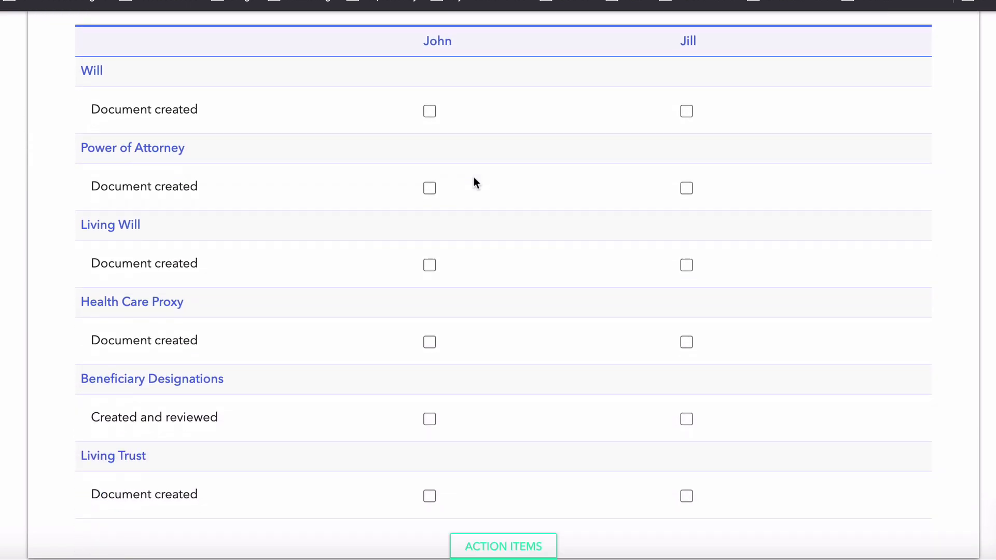
pyautogui.scroll(-1, 474, 177)
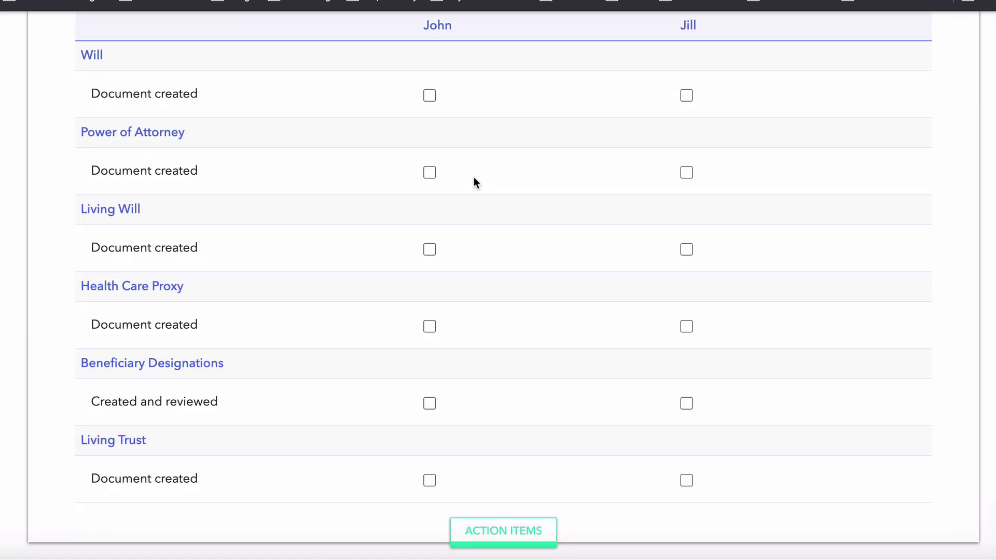